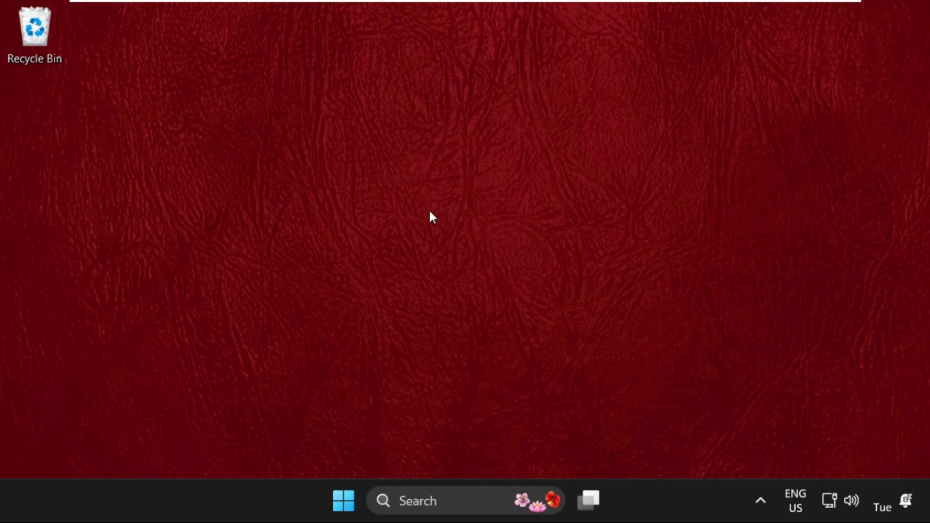
Search Windows for 'device' and launch Device Manager from the best match.
click(412, 499)
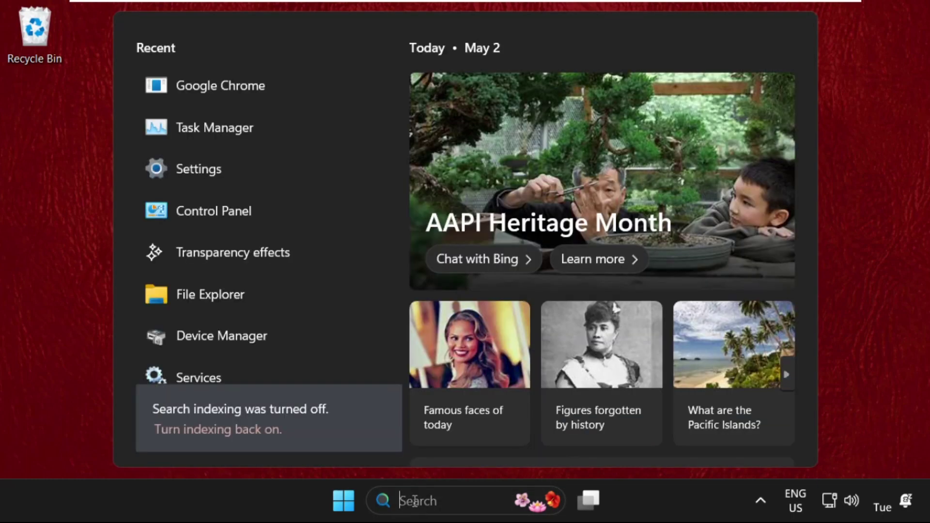
text(device)
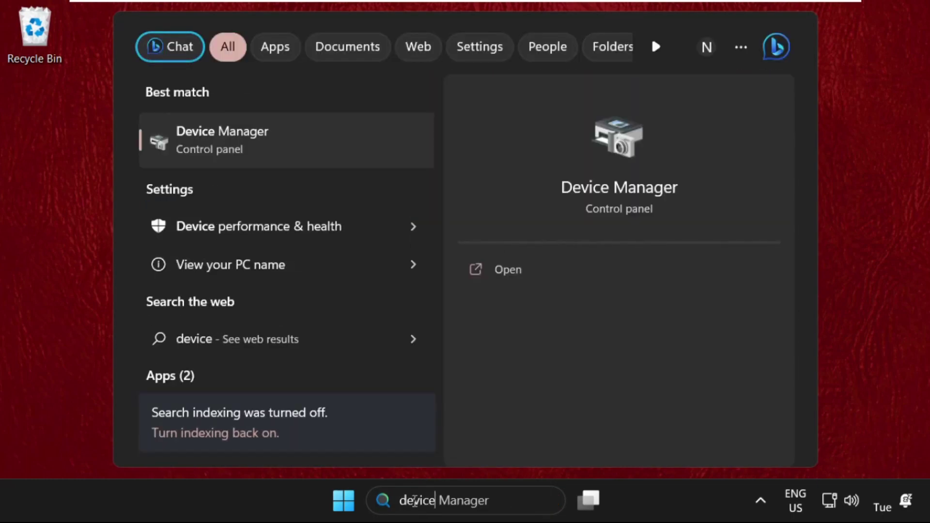
click(240, 139)
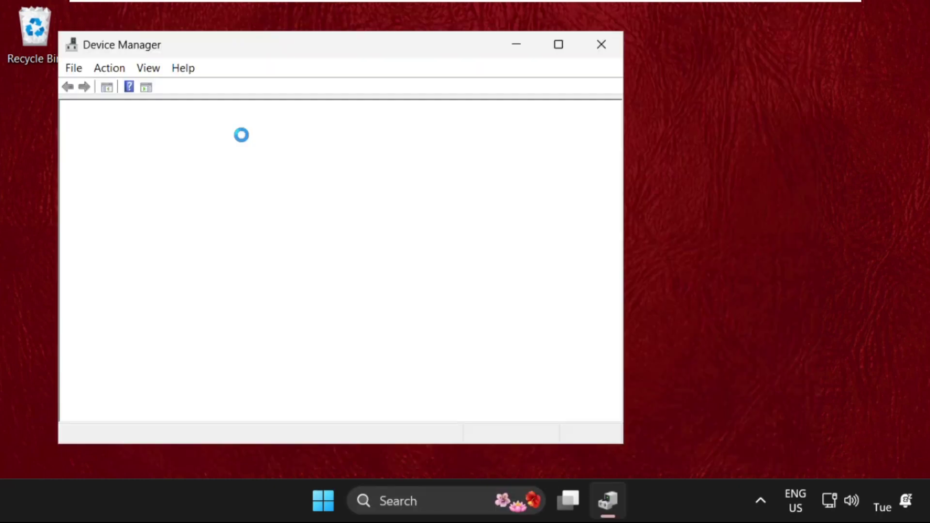
Expand Display adapters and open the Microsoft Basic Display Adapter's properties.
drag(269, 49, 468, 46)
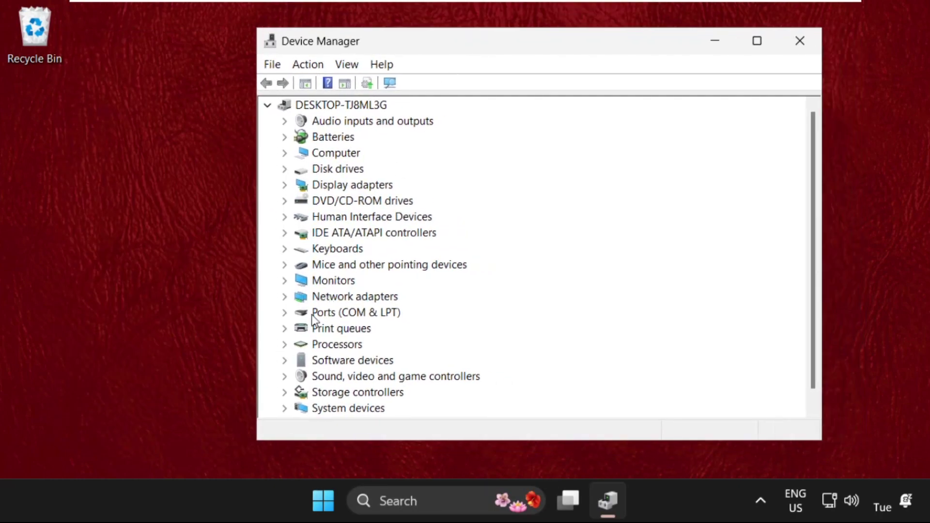
click(309, 187)
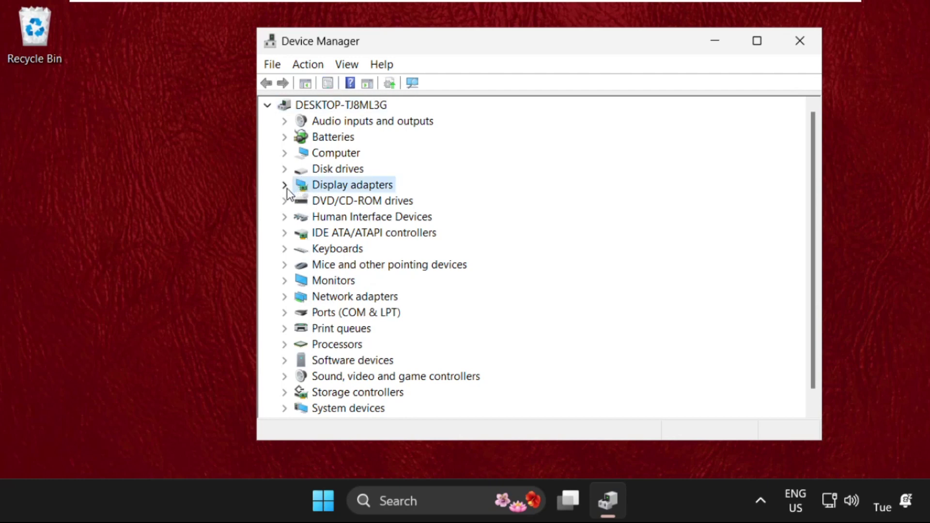
click(285, 186)
click(385, 202)
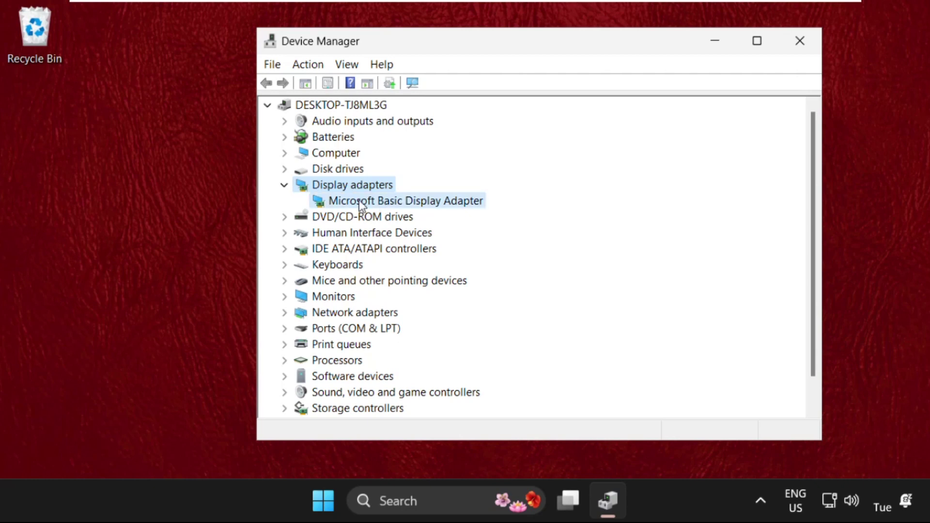
right_click(388, 202)
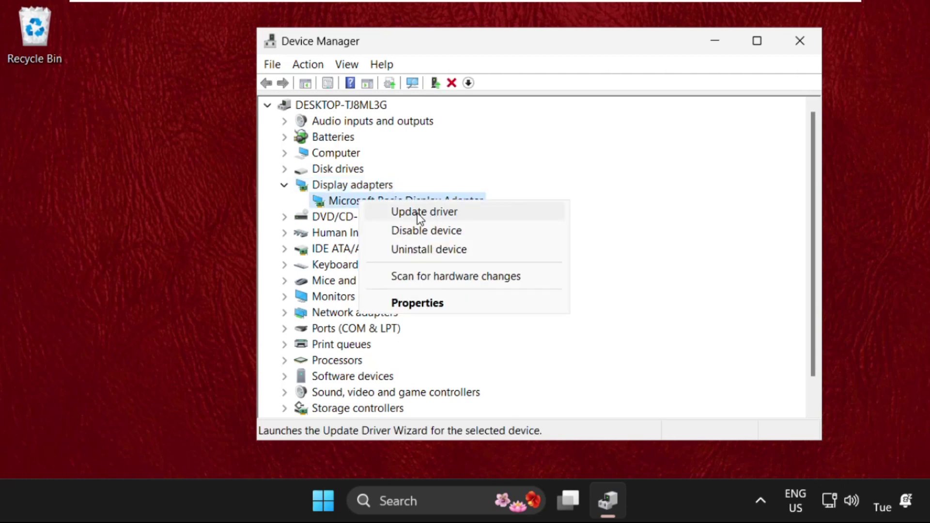
click(431, 305)
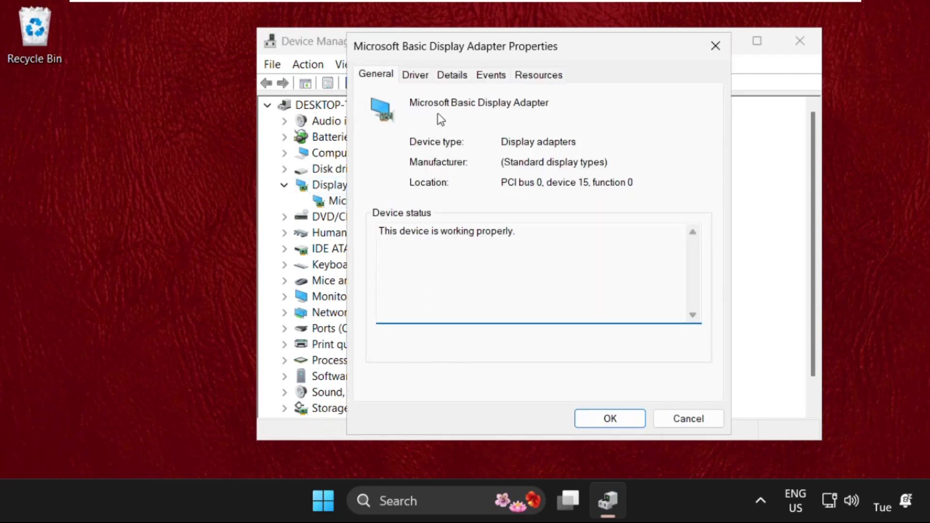
Run an automatic driver search for the Microsoft Basic Display Adapter from its Driver tab.
click(416, 75)
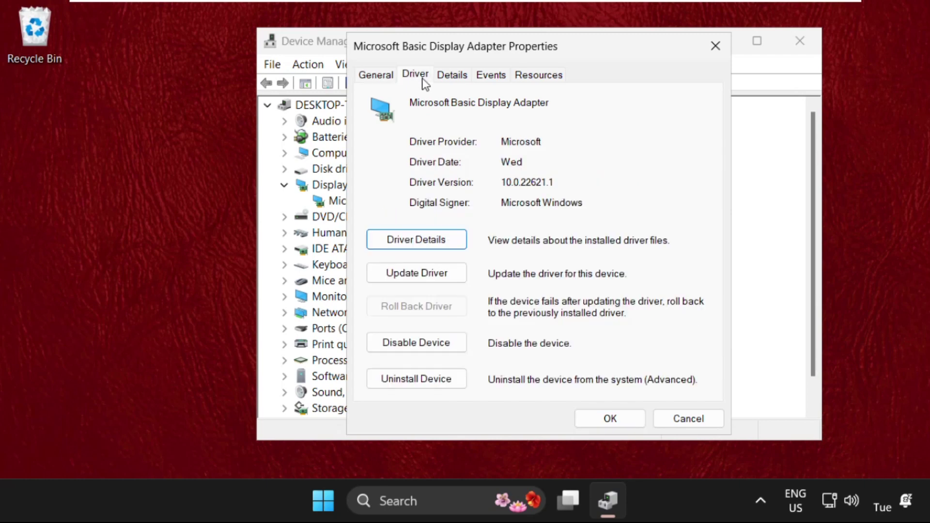
click(416, 275)
drag(501, 61, 342, 66)
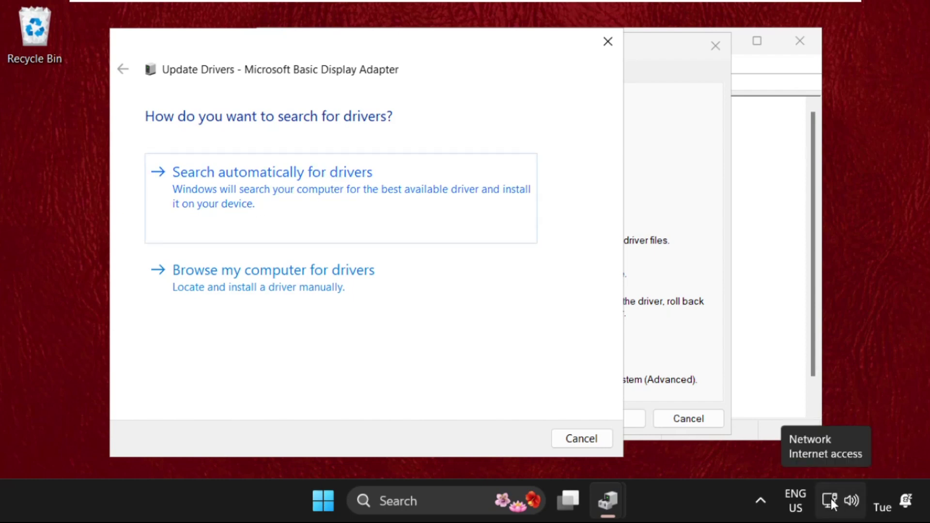
click(299, 196)
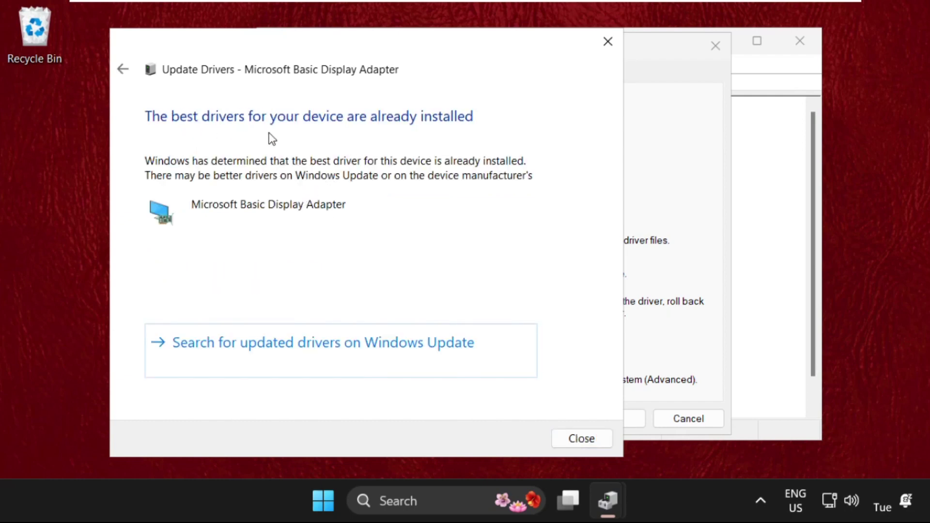
Reinstall the Microsoft Basic Display Adapter driver by picking it from the compatible drivers list.
click(581, 438)
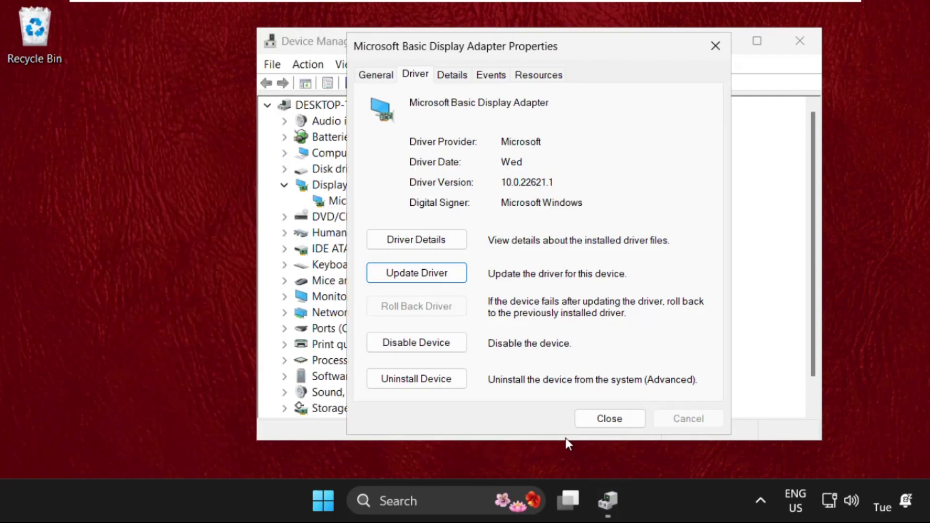
click(445, 275)
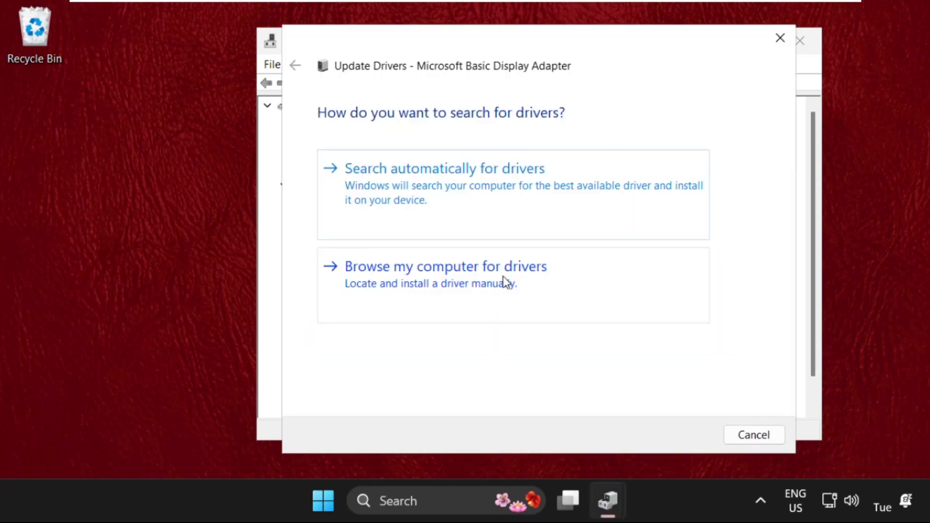
click(557, 276)
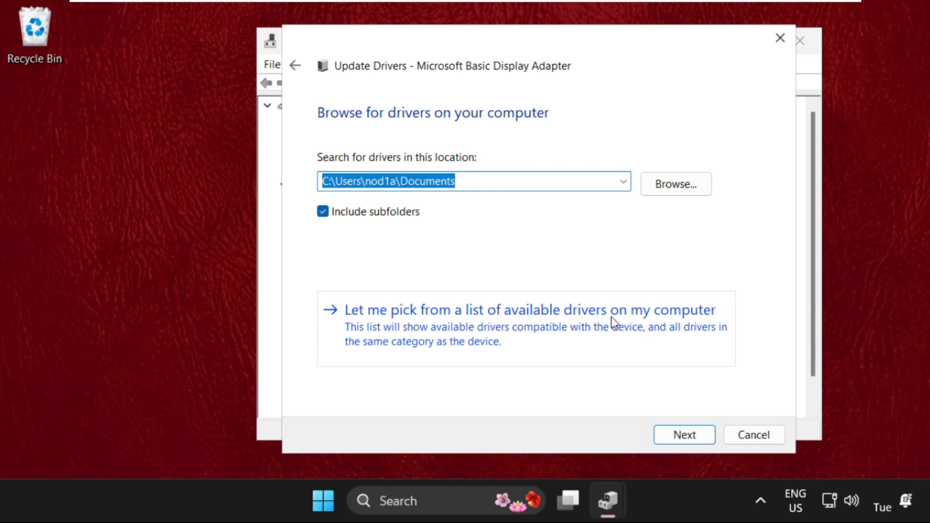
click(661, 327)
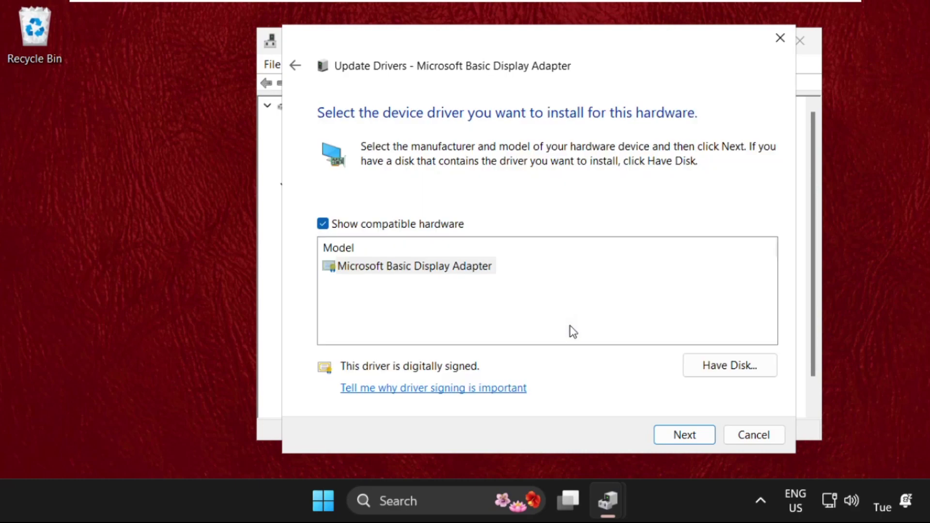
click(407, 266)
click(684, 434)
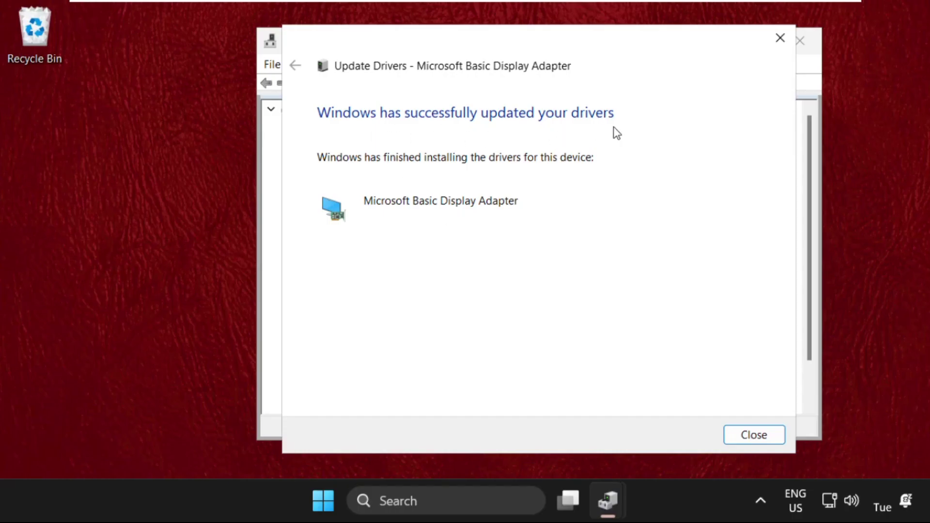
click(753, 435)
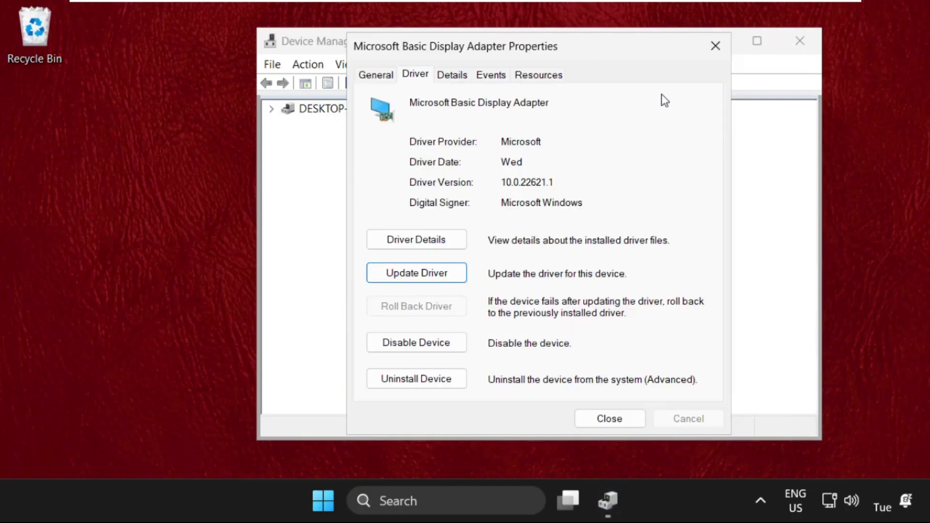
Close the adapter properties and Device Manager, then launch Task Manager by searching 'task'.
click(714, 44)
click(798, 42)
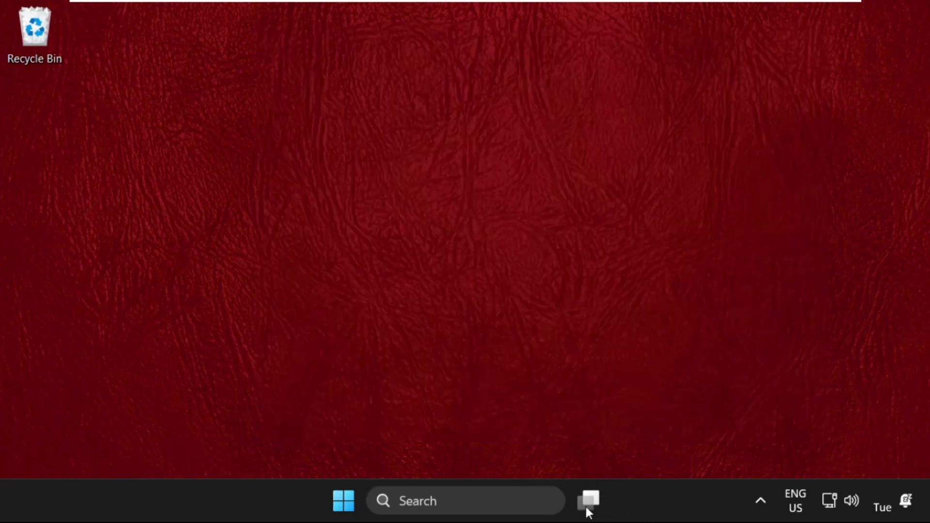
right_click(196, 498)
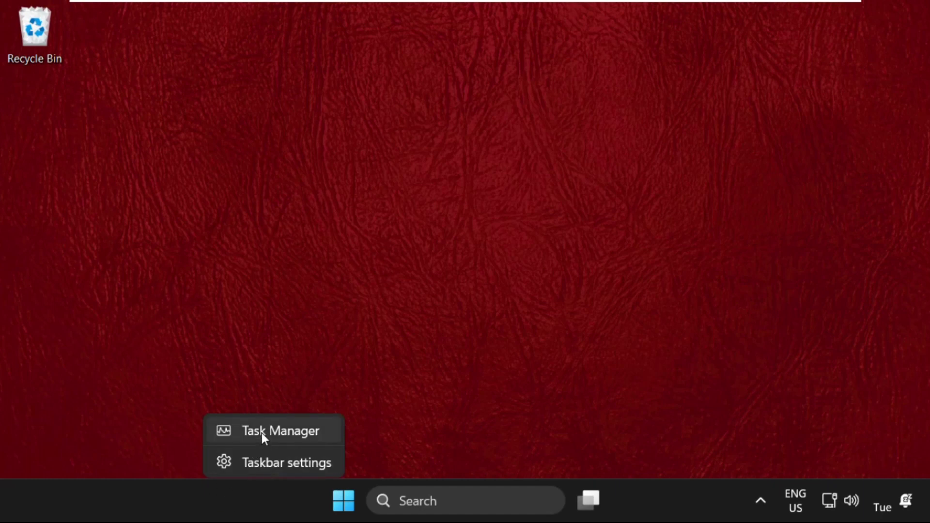
click(422, 370)
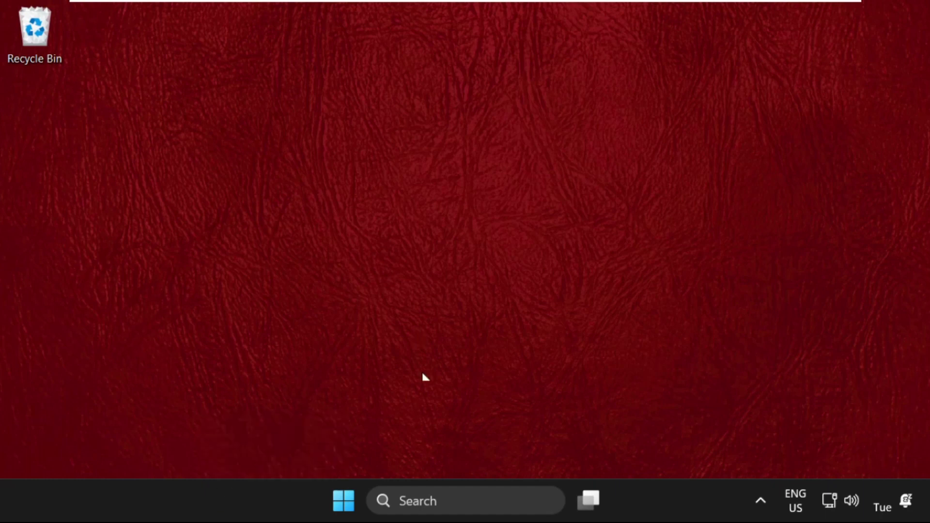
click(421, 500)
text(task)
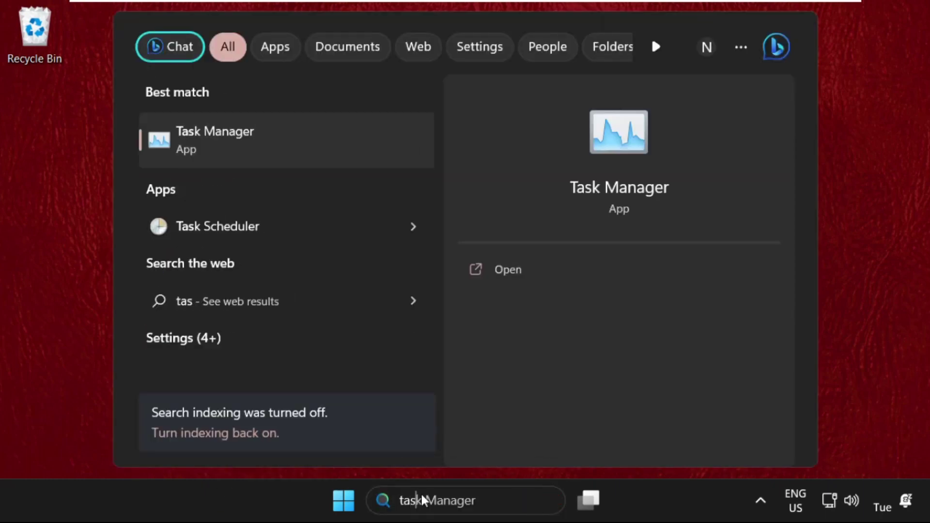
click(192, 150)
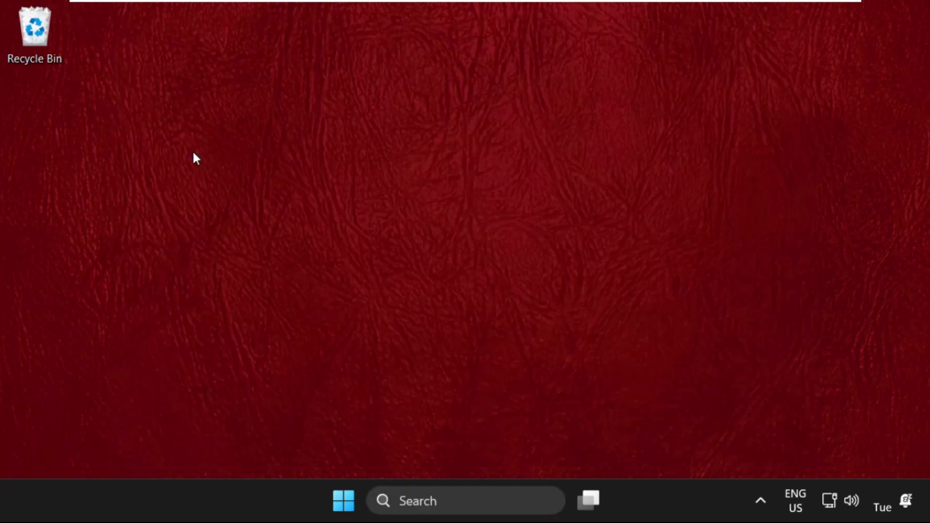
Show Task Manager's Performance page with the Intel Core i5-9400F CPU details.
drag(343, 94, 316, 71)
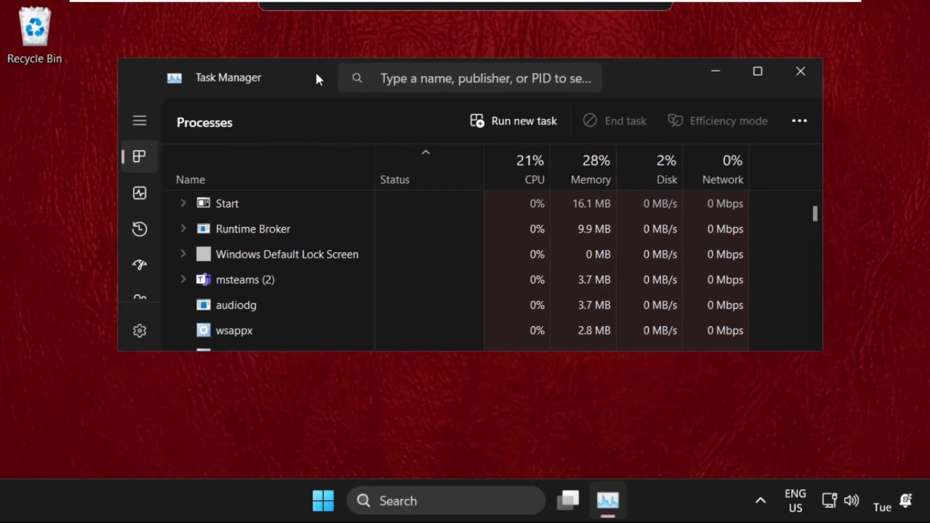
click(140, 189)
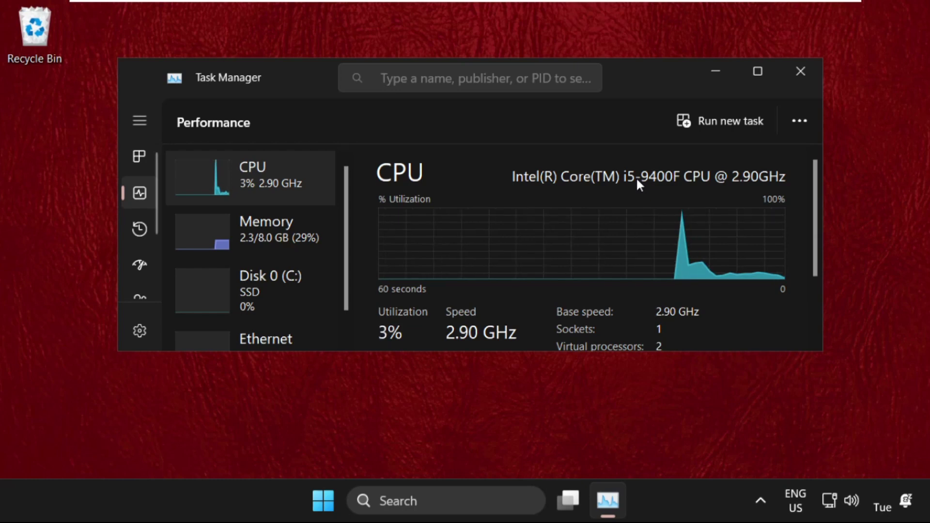
Search Windows for 'go' and launch Google Chrome to a new tab page.
click(407, 501)
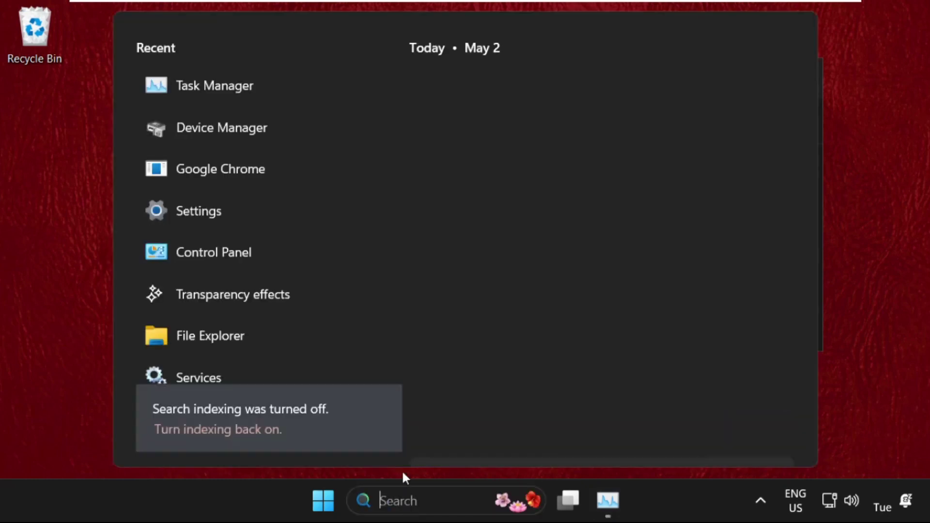
text(go)
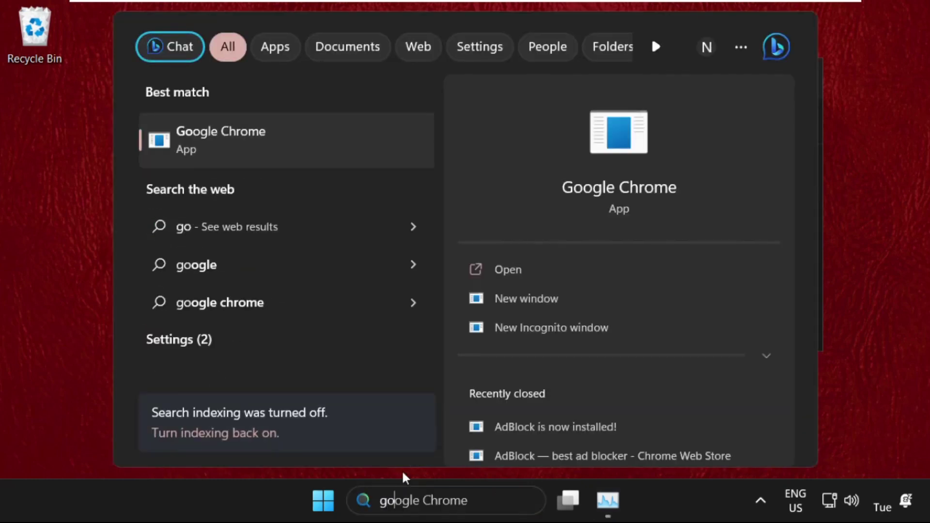
key(Return)
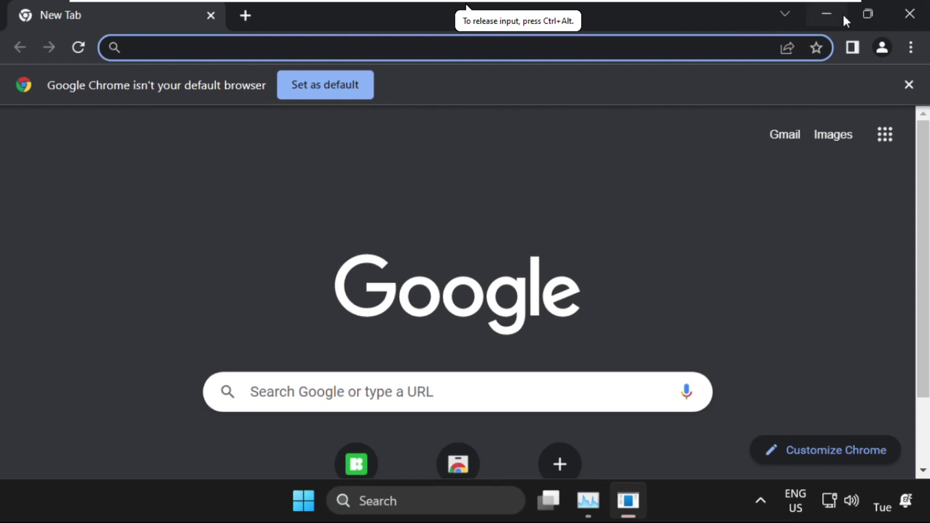
Minimise Google Chrome and close Task Manager.
click(826, 14)
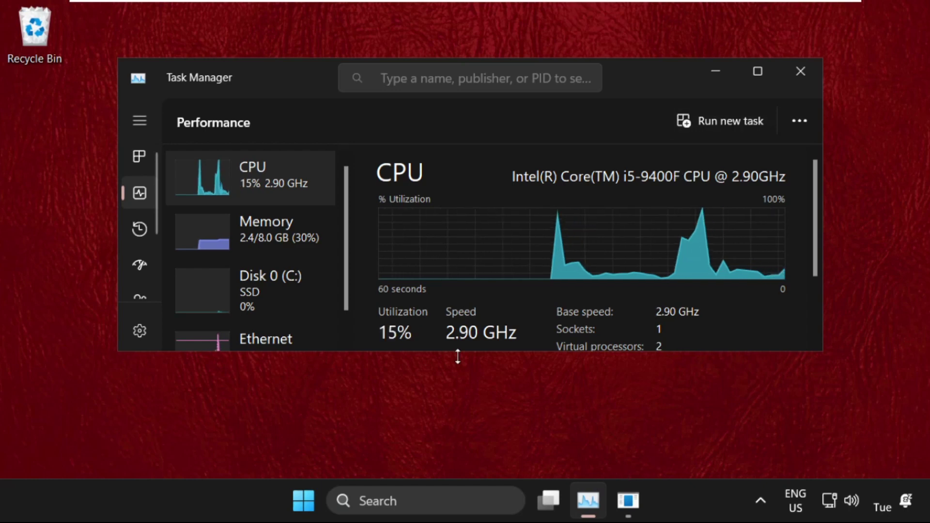
click(800, 72)
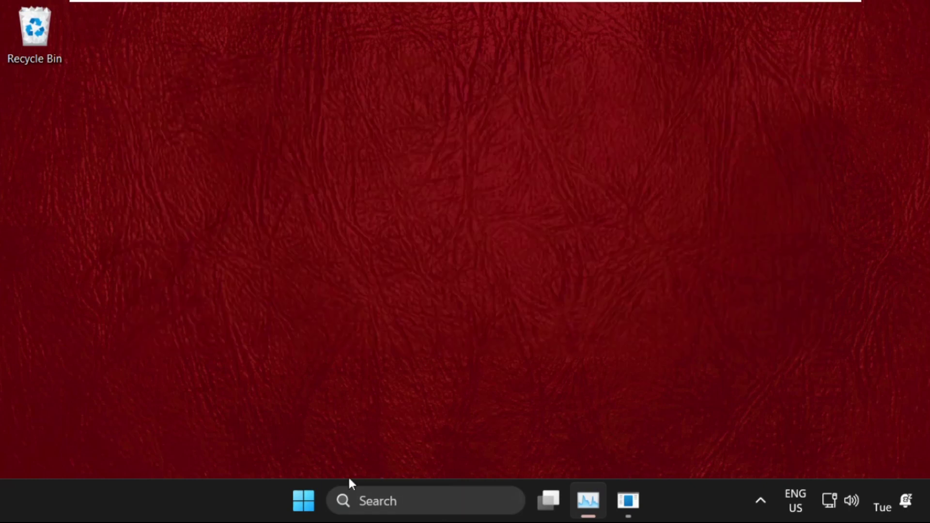